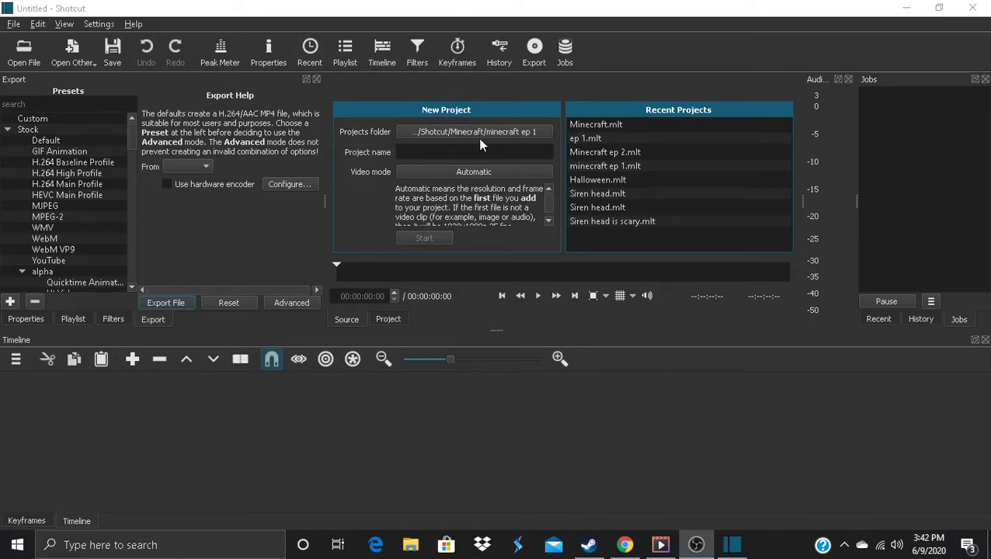
# Set the projects folder for the new project to the Minecraft folder inside minecraft ep 1
pyautogui.click(501, 132)
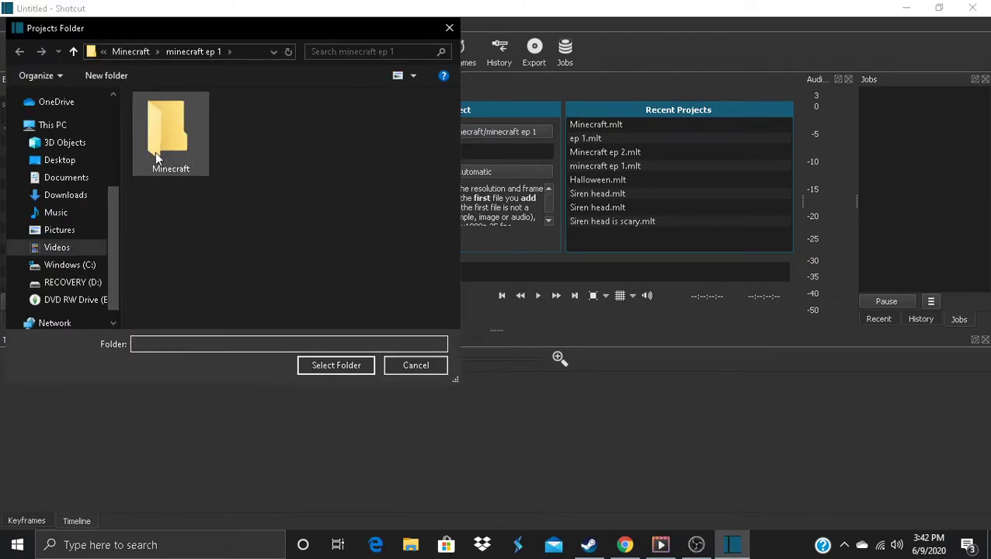
pyautogui.click(191, 173)
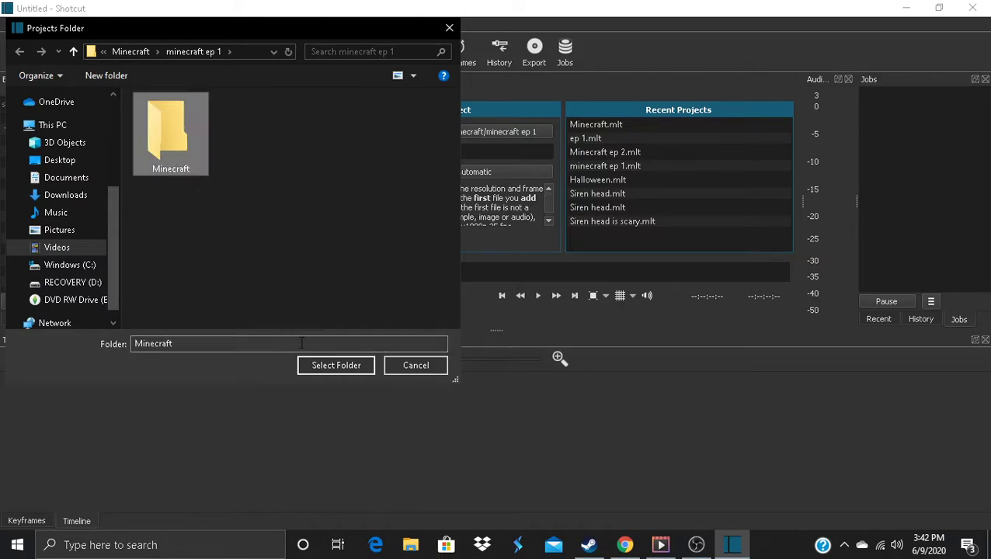
pyautogui.click(329, 366)
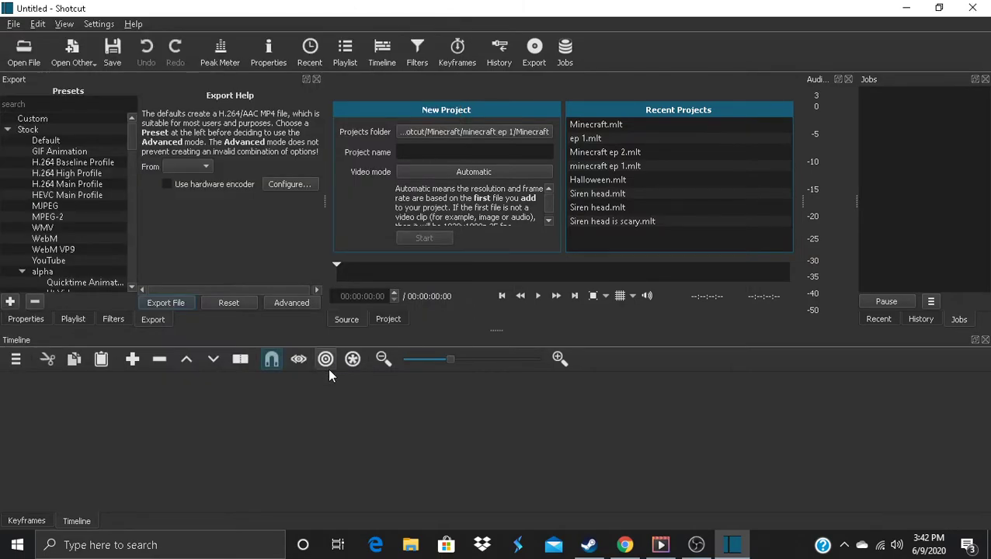
# Name the new project Minecraft 2, keep the video mode on Automatic and start the project
pyautogui.click(470, 150)
pyautogui.write('Minecraft 2')
pyautogui.click(446, 172)
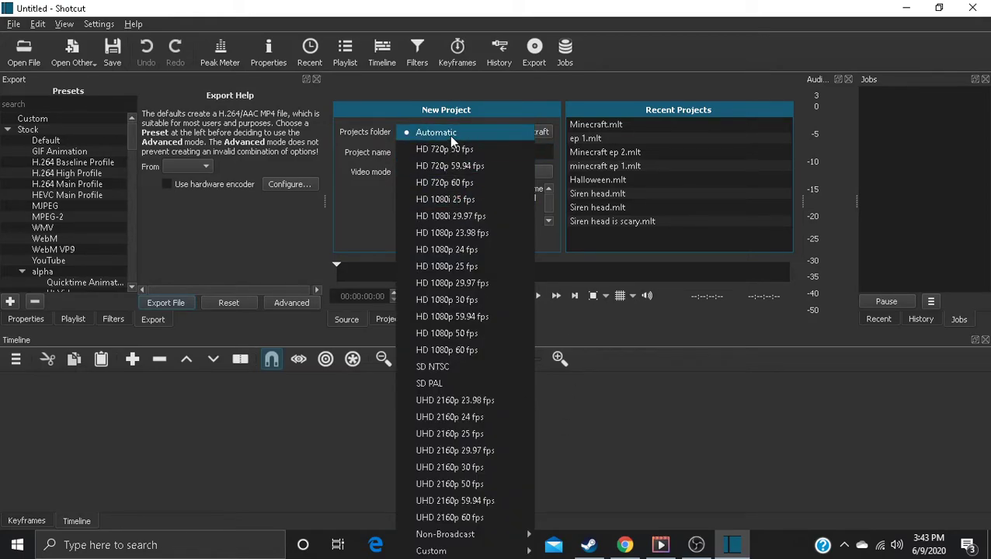
pyautogui.click(449, 134)
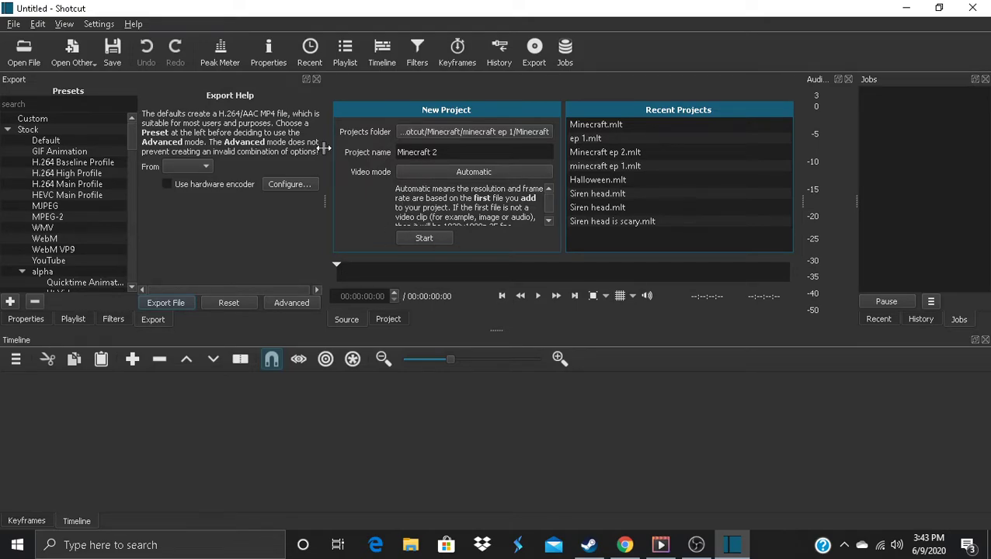
pyautogui.click(433, 239)
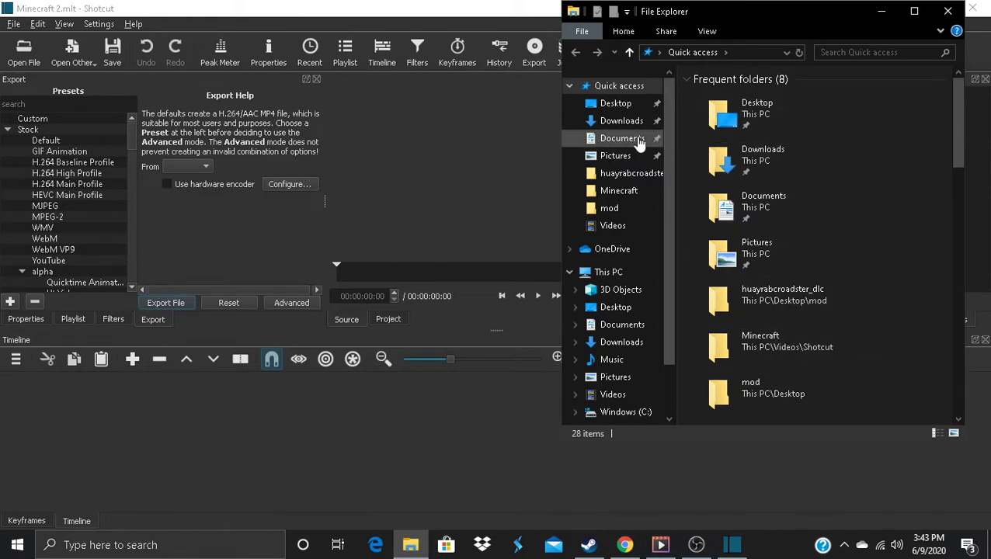
# In File Explorer, open the Minecraft folder inside Videos and move the window closer to the playlist area
pyautogui.click(638, 225)
pyautogui.scroll(-1, 812, 178)
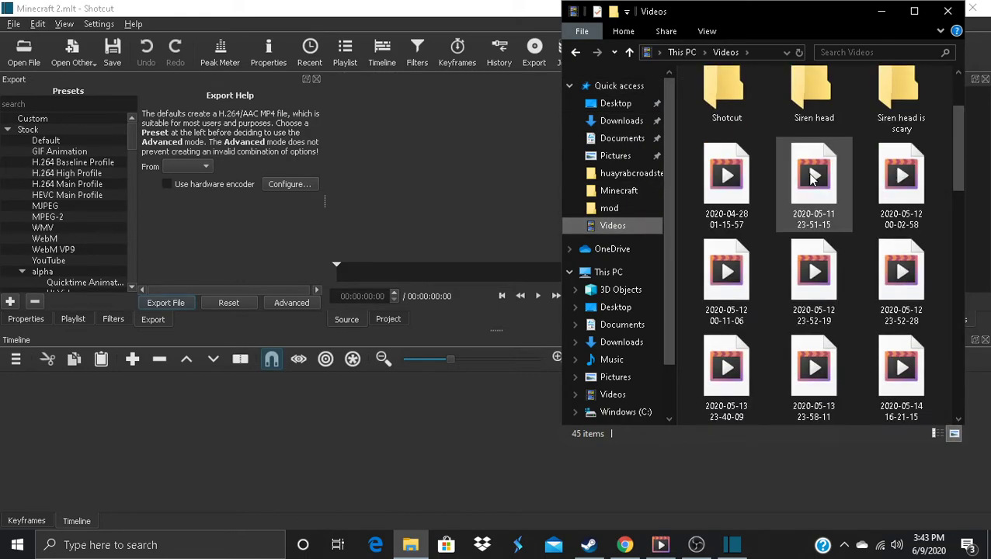
pyautogui.scroll(-3, 812, 179)
pyautogui.scroll(5, 812, 180)
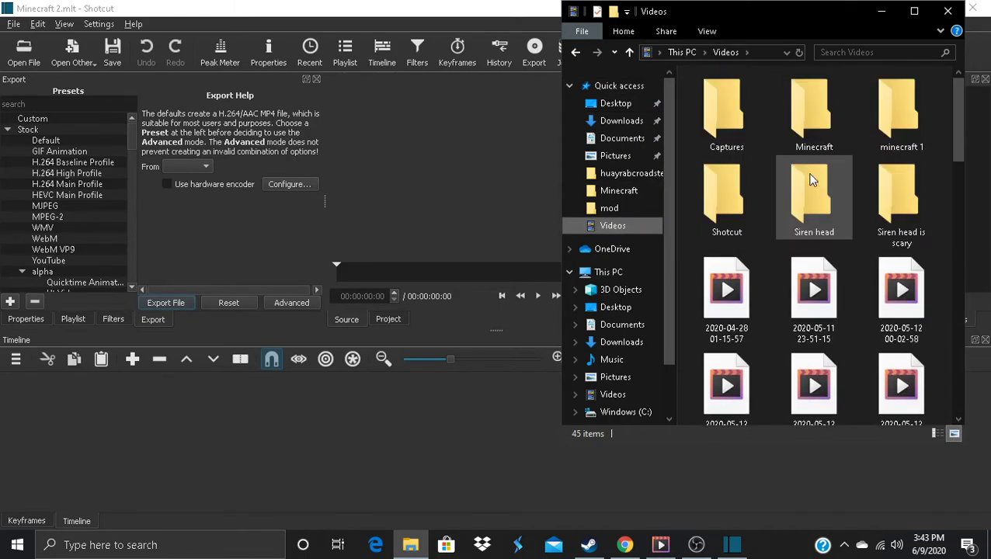
pyautogui.doubleClick(806, 118)
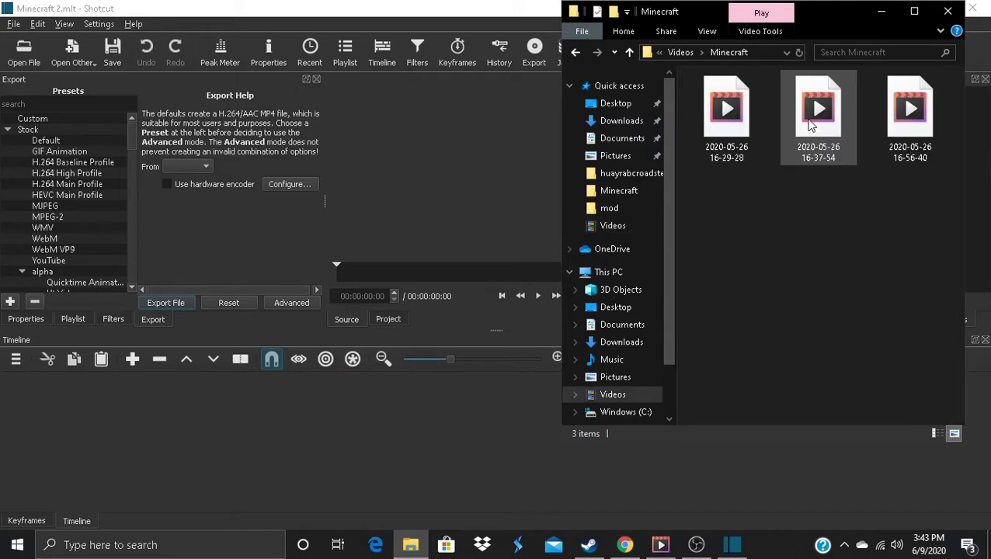
pyautogui.moveTo(812, 15); pyautogui.dragTo(687, 47)
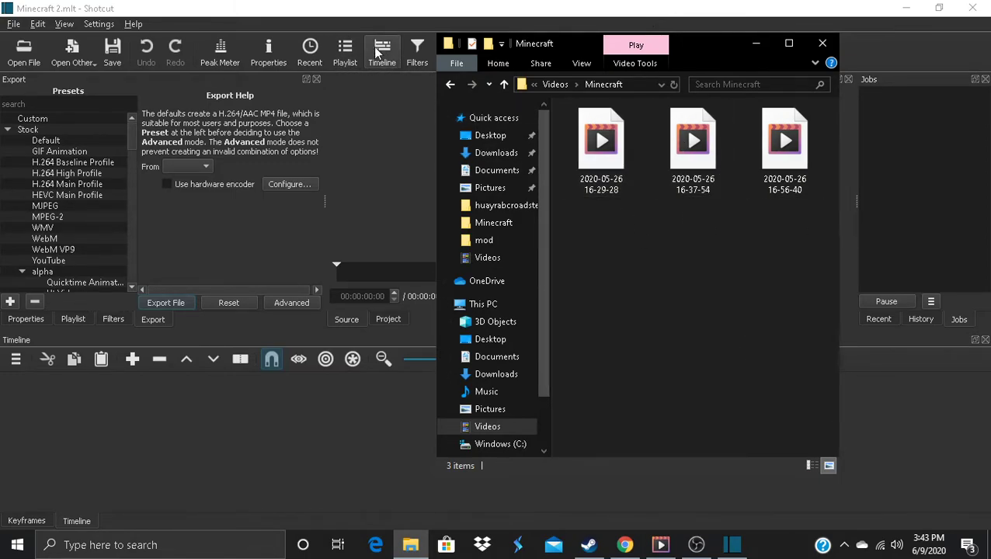
# Add the three video recordings from the Minecraft folder to the playlist and pause the preview
pyautogui.click(342, 48)
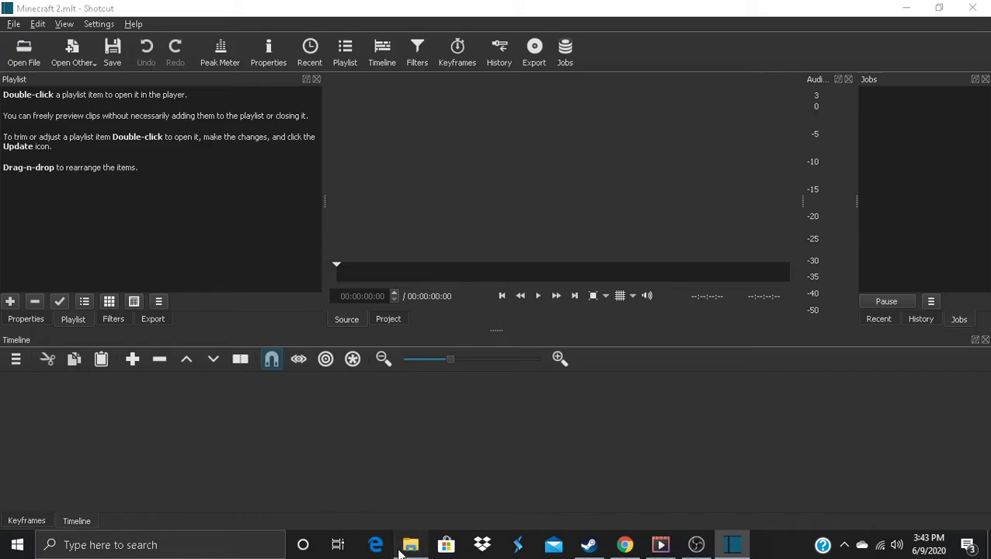
pyautogui.click(410, 546)
pyautogui.moveTo(815, 230); pyautogui.dragTo(515, 117)
pyautogui.moveTo(692, 147); pyautogui.dragTo(90, 167)
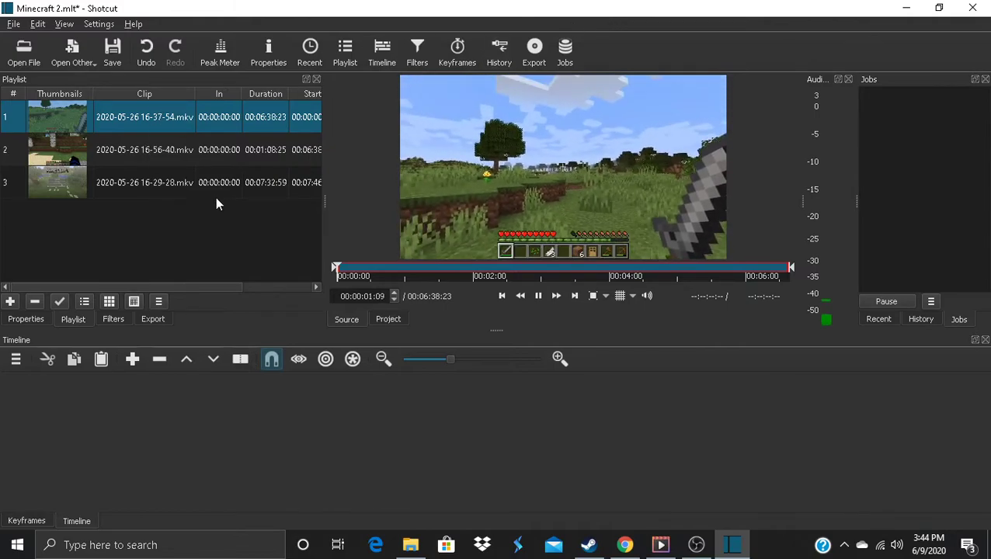
pyautogui.press('space')
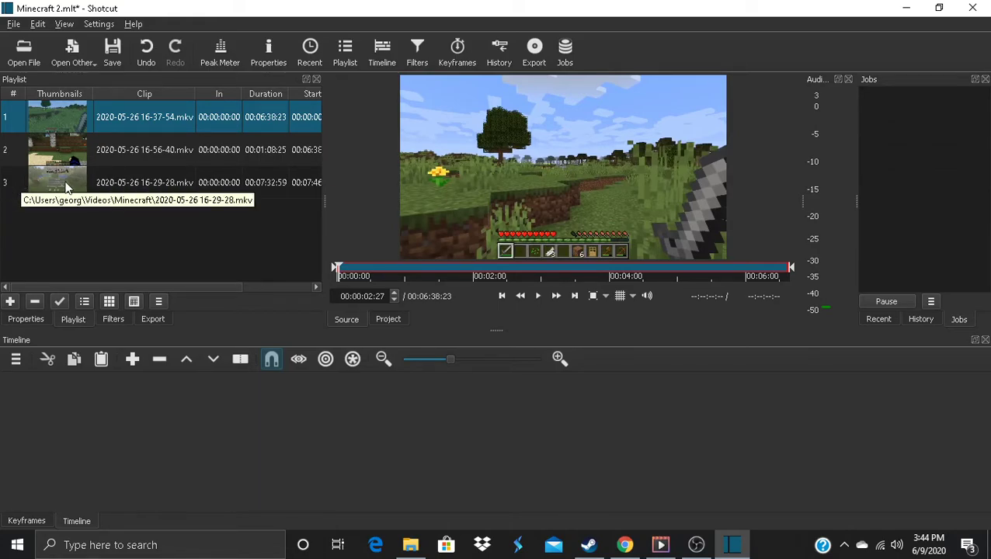
# Place the playlist clips end to end on a video track in the order 16-29-28, 16-37-54, 16-56-40
pyautogui.moveTo(120, 185); pyautogui.dragTo(105, 399)
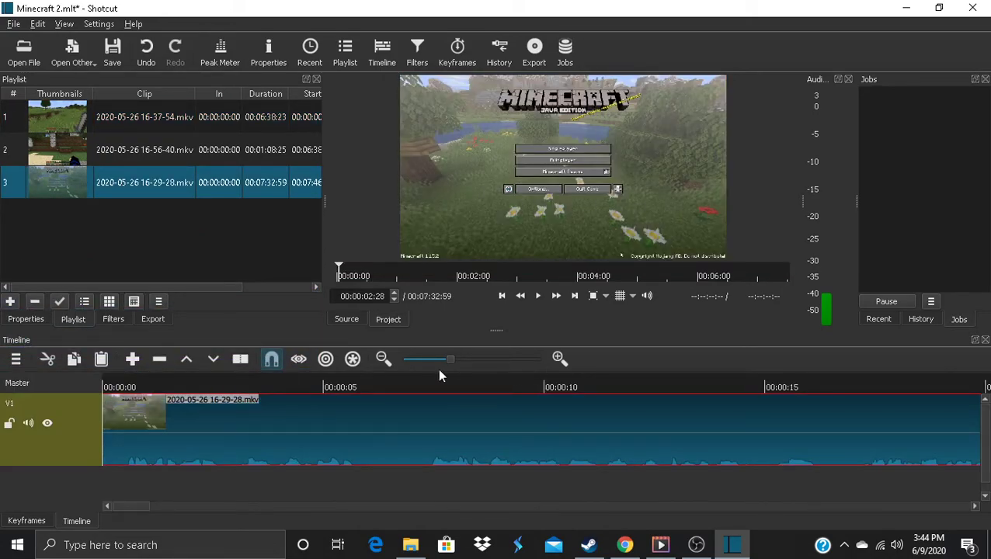
pyautogui.moveTo(454, 365); pyautogui.dragTo(380, 378)
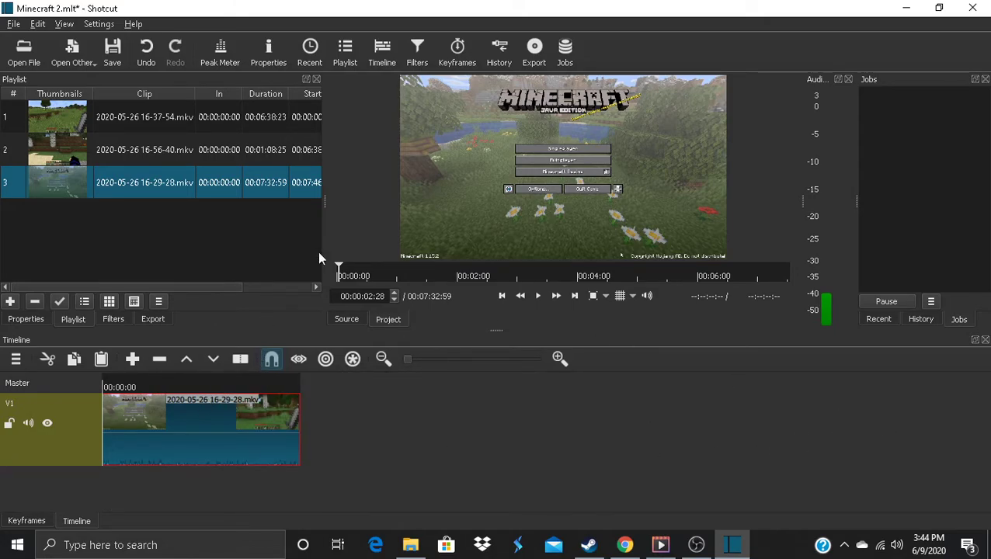
pyautogui.click(113, 122)
pyautogui.moveTo(113, 122); pyautogui.dragTo(305, 432)
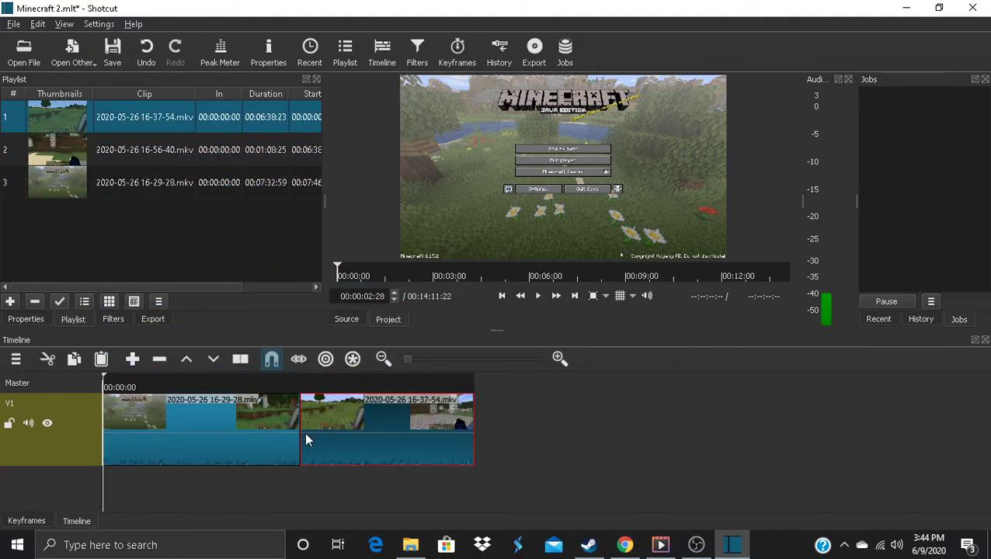
pyautogui.moveTo(151, 150); pyautogui.dragTo(448, 402)
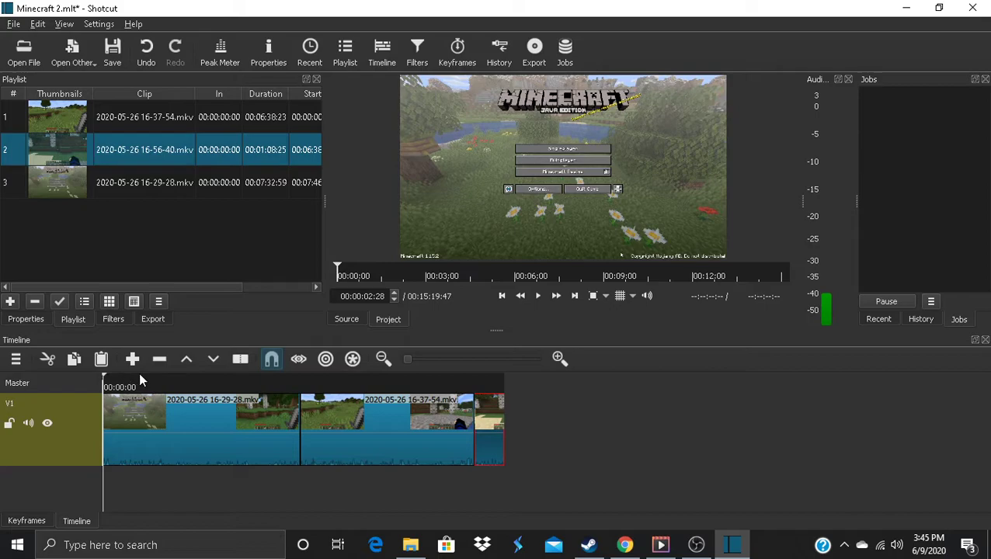
# Play the timeline across the join between the first and second clips to check the transition
pyautogui.click(110, 377)
pyautogui.moveTo(110, 377); pyautogui.dragTo(295, 376)
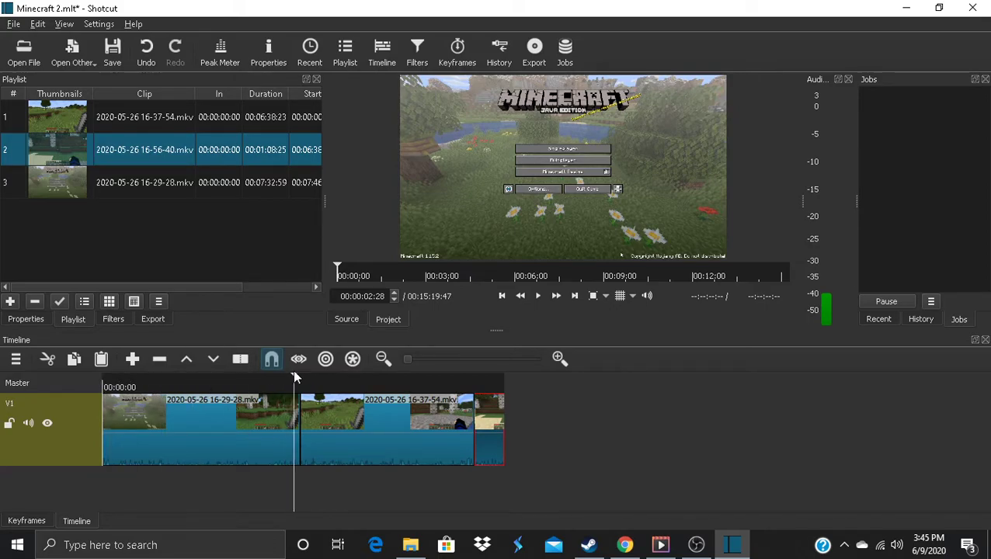
pyautogui.click(539, 302)
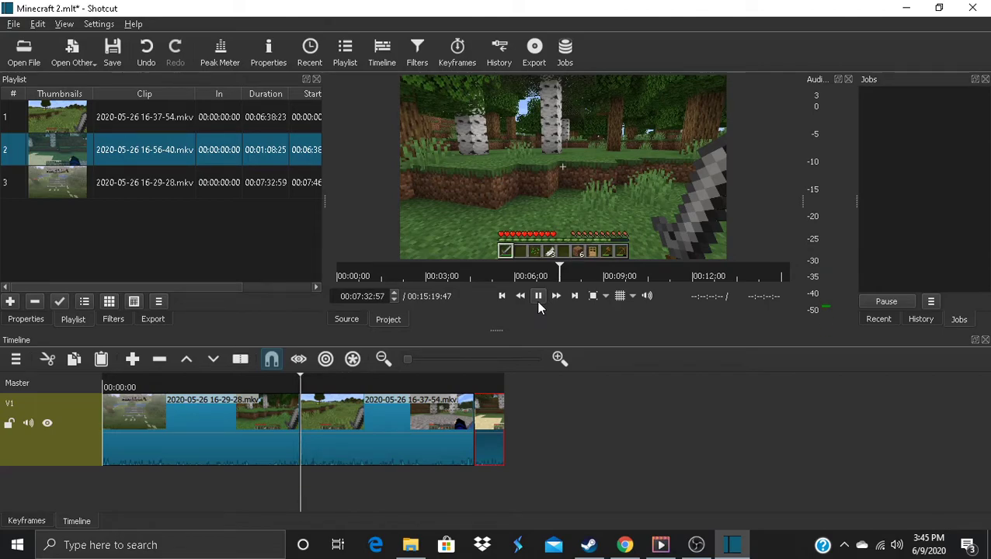
pyautogui.click(538, 302)
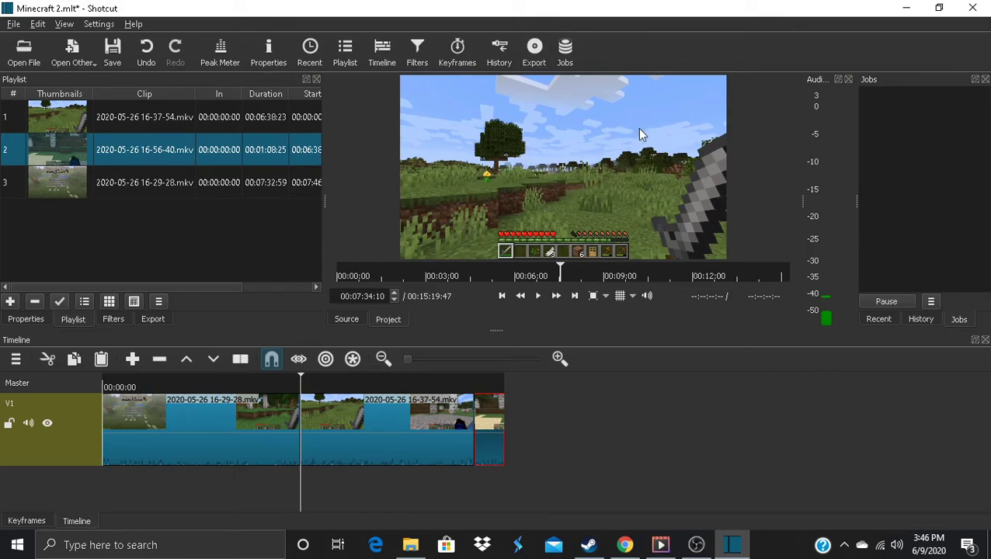
# Export the timeline as an mp4 file named Minecraft 2 in the Minecraft project folder
pyautogui.click(543, 54)
pyautogui.scroll(-5, 92, 130)
pyautogui.scroll(5, 92, 130)
pyautogui.scroll(-5, 98, 169)
pyautogui.scroll(4, 98, 169)
pyautogui.scroll(-4, 98, 169)
pyautogui.scroll(5, 98, 169)
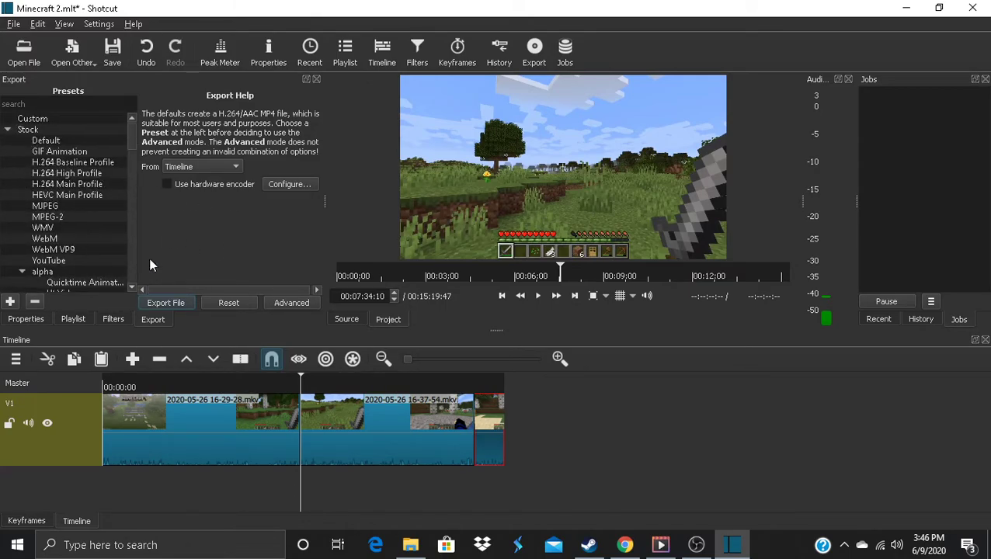
pyautogui.click(165, 305)
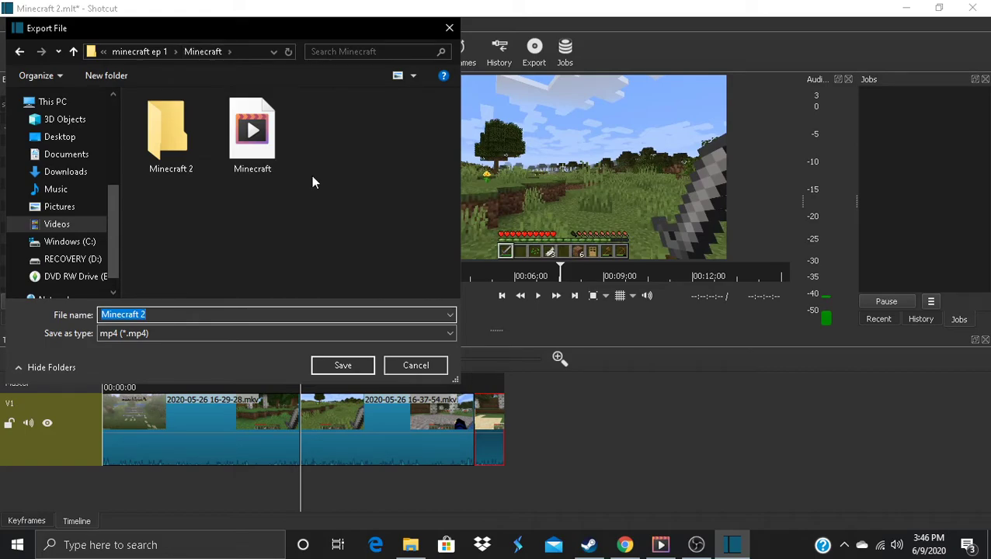
pyautogui.click(351, 368)
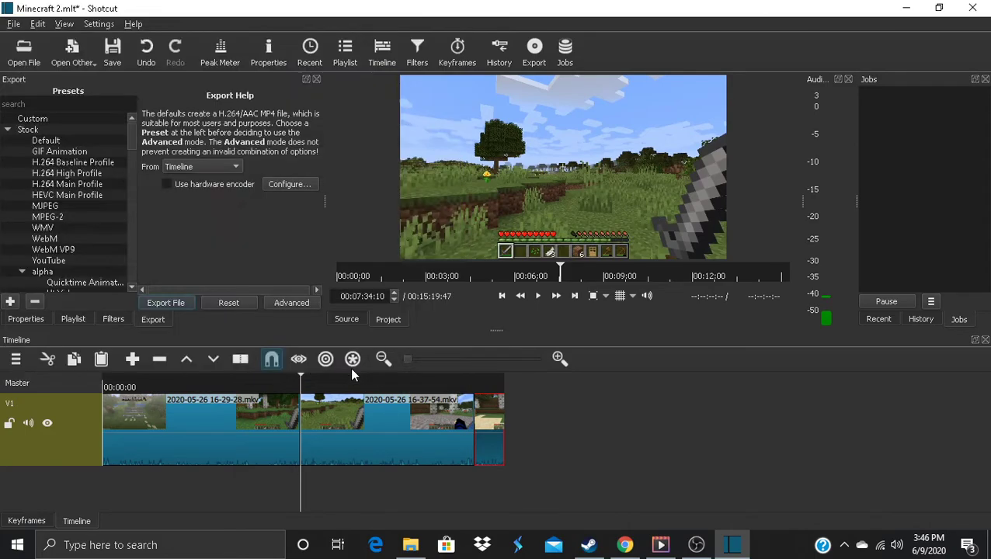